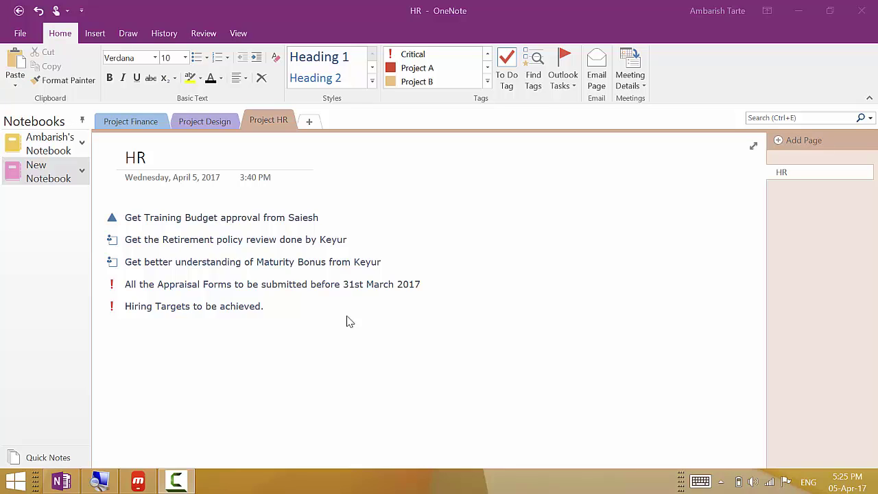
Step: Move from the HR page via Project Design to the Project Finance section's Finance page
click(266, 130)
click(218, 122)
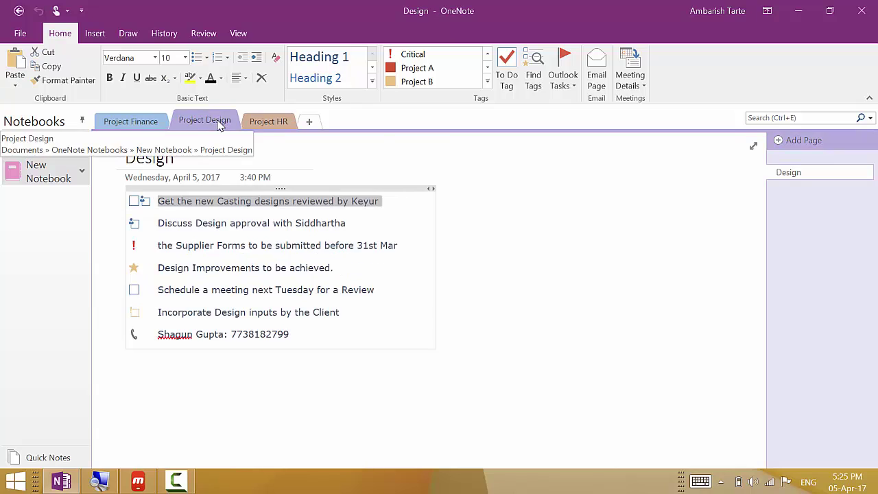
mouse_move(245, 267)
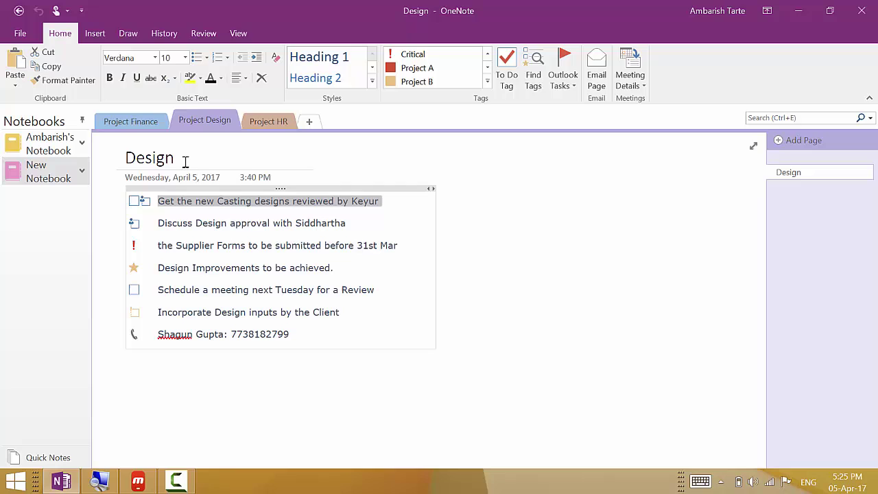
mouse_move(268, 201)
click(134, 123)
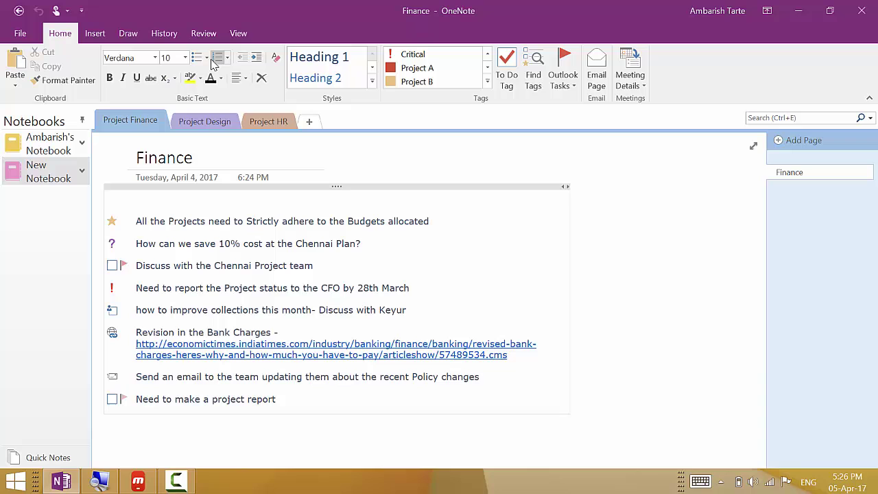
Step: Run Find Tags and scroll the Tags Summary groups such as Critical, Important and Question
click(534, 85)
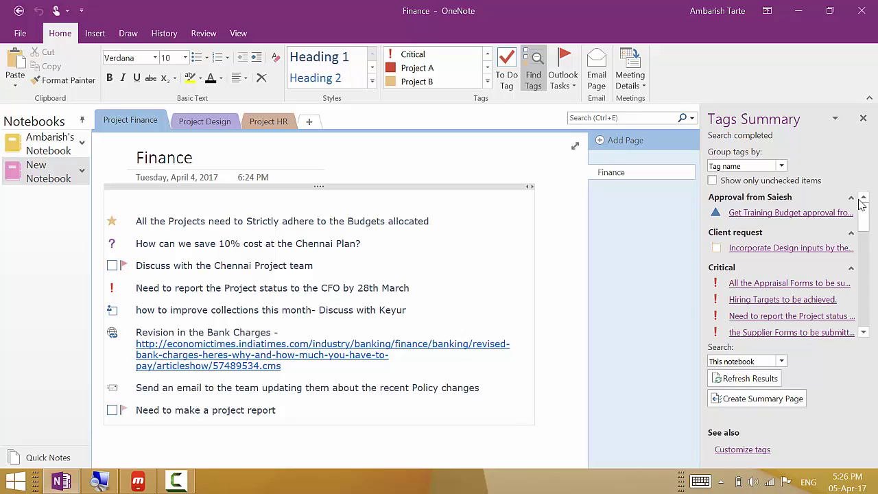
drag(865, 220, 865, 227)
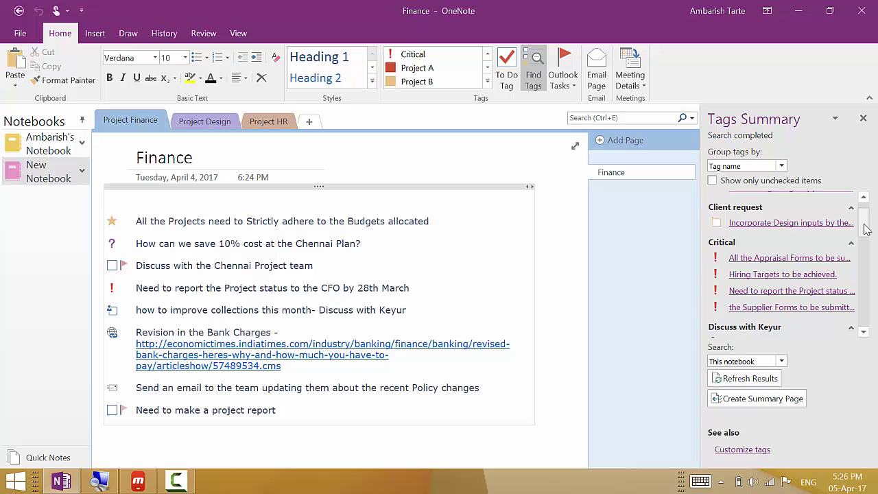
drag(866, 227, 868, 234)
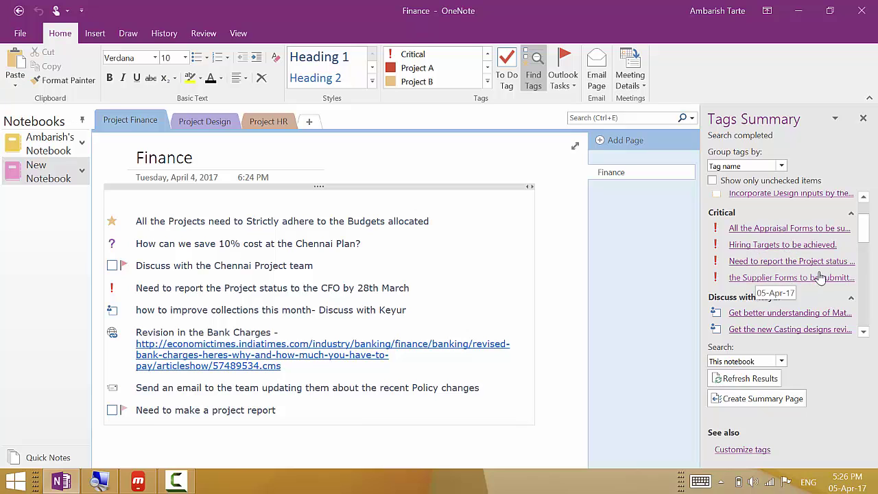
drag(862, 247, 855, 264)
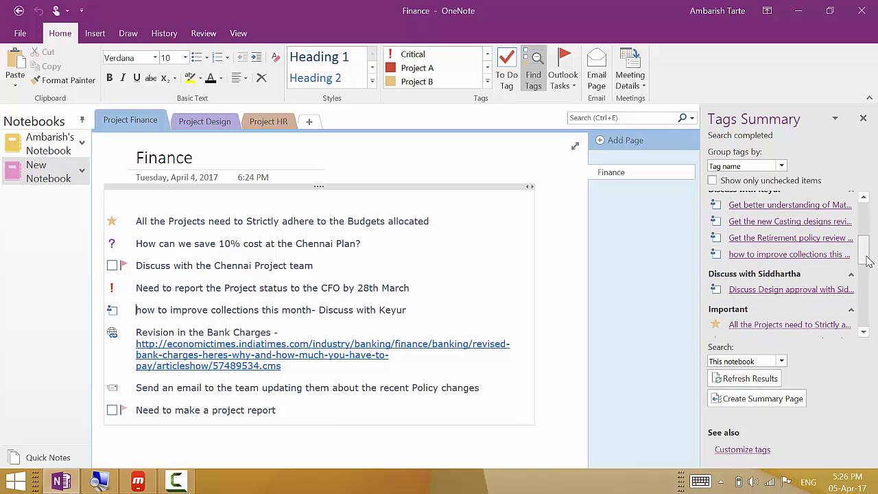
drag(866, 254, 865, 254)
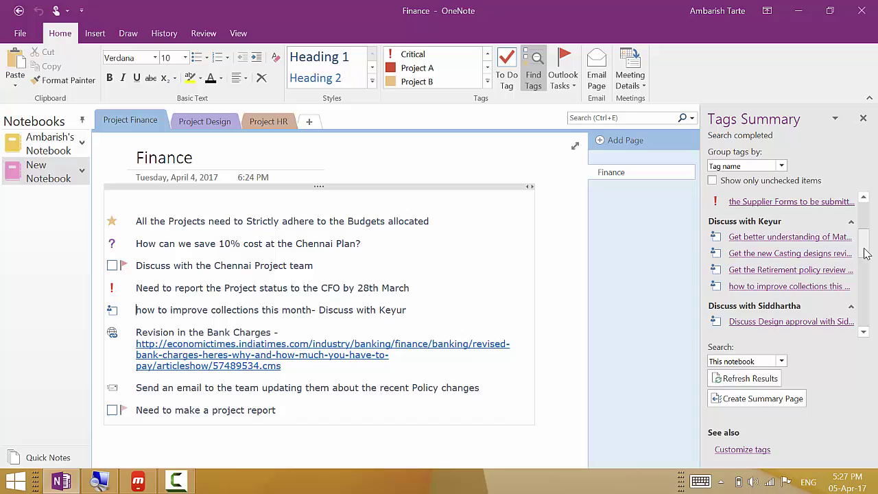
drag(865, 254, 866, 282)
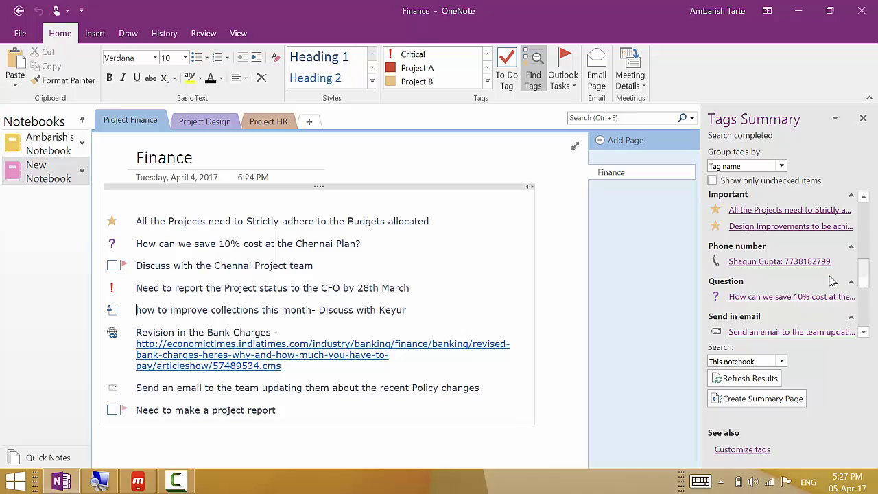
click(790, 269)
drag(867, 285, 863, 253)
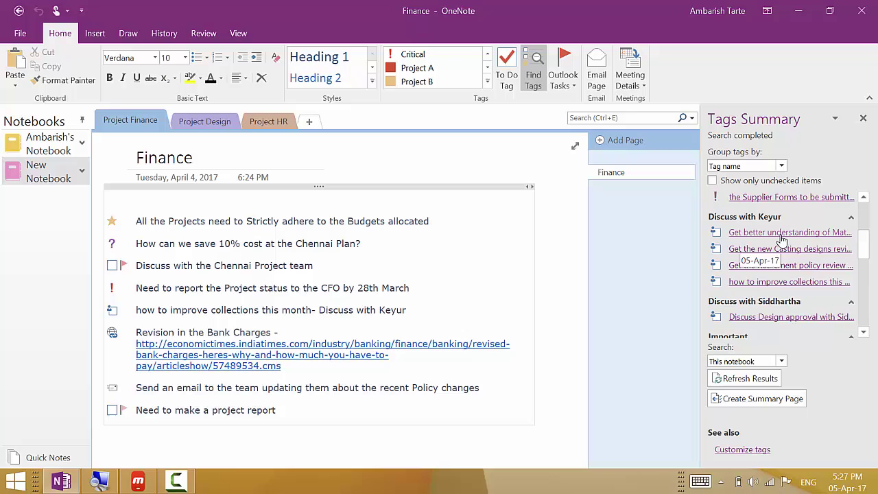
Step: Follow the 'how to improve collections this month' link under Discuss with Keyur
click(782, 282)
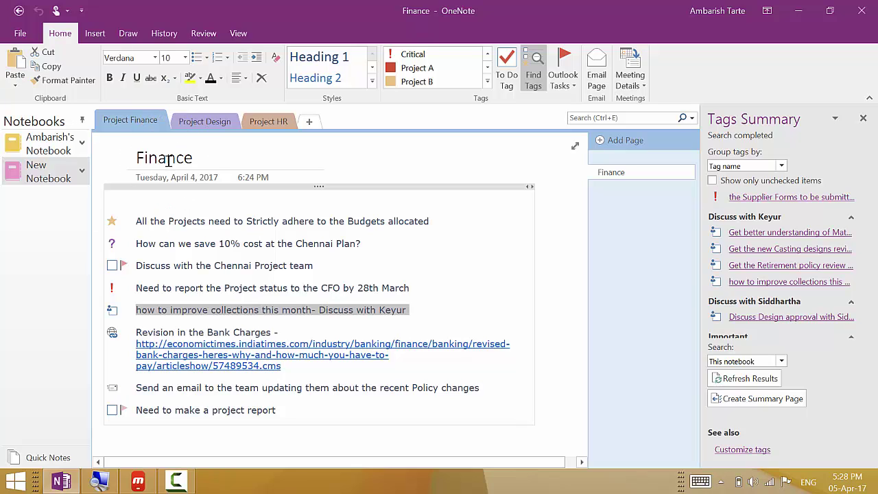
click(135, 127)
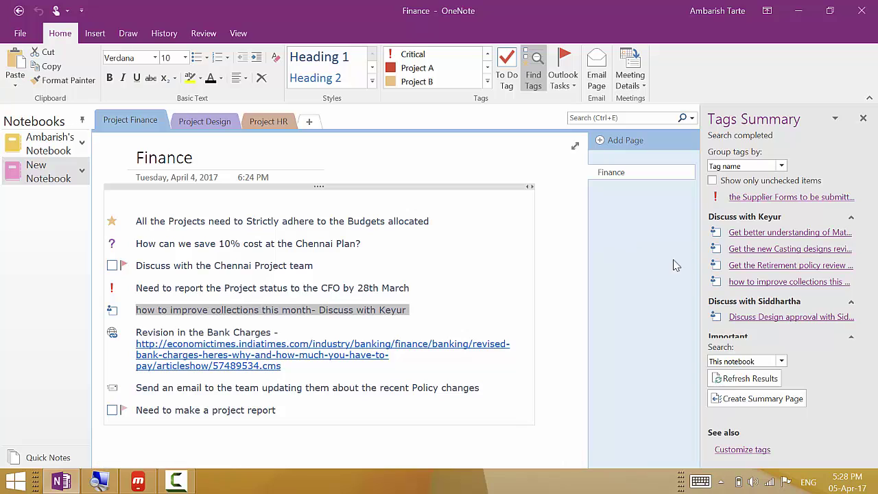
Step: Follow the 'Get the Retirement policy review done' link to its note on the HR page
click(769, 266)
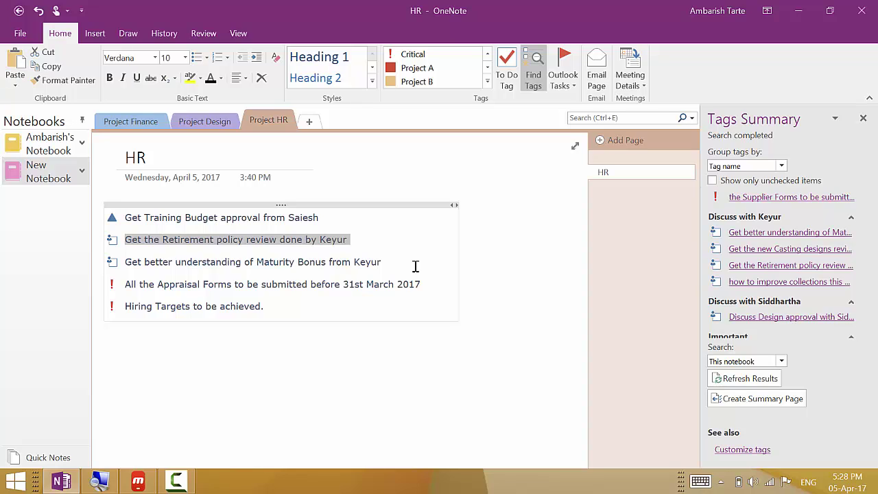
click(343, 250)
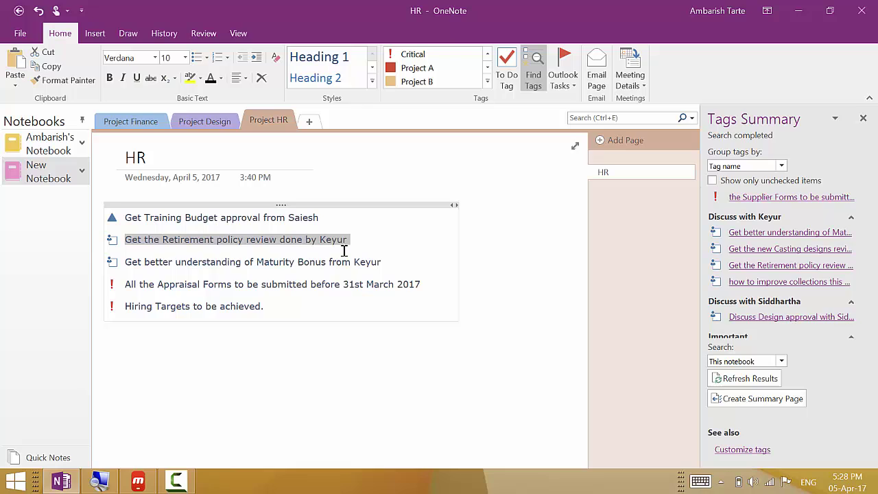